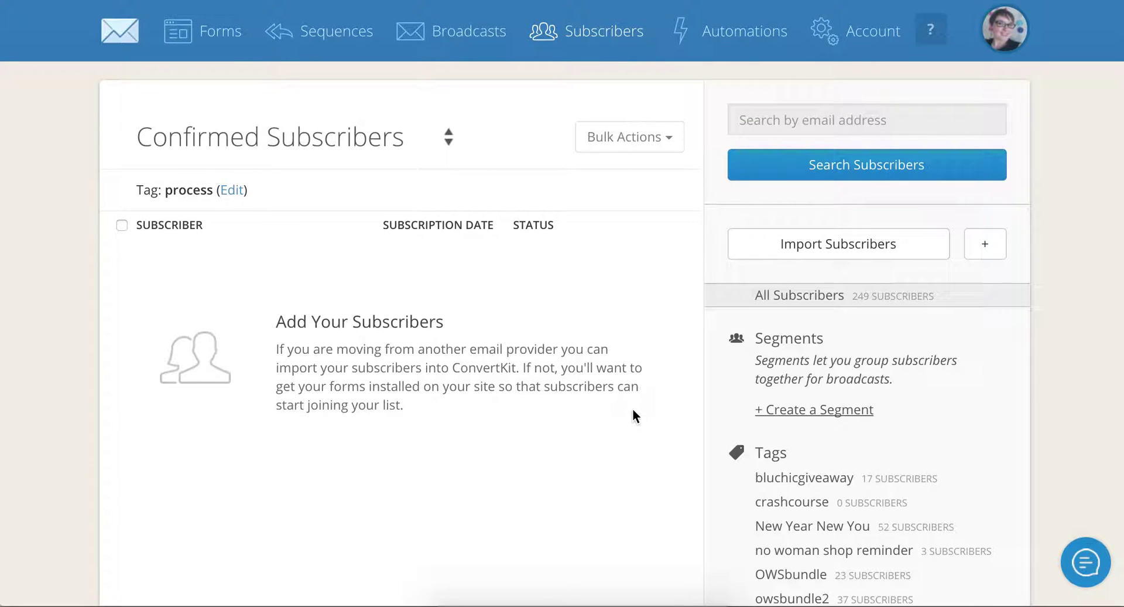
Create a new subscriber tag named buildingbrand.
scroll(885, 458, down, 2)
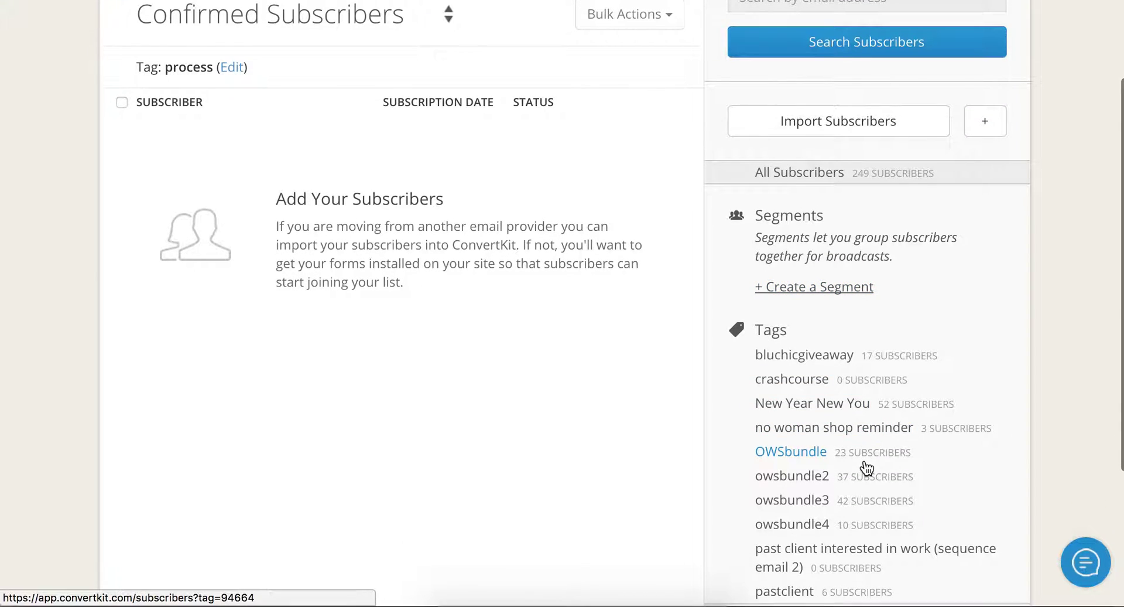
scroll(535, 513, down, 3)
scroll(535, 513, down, 1)
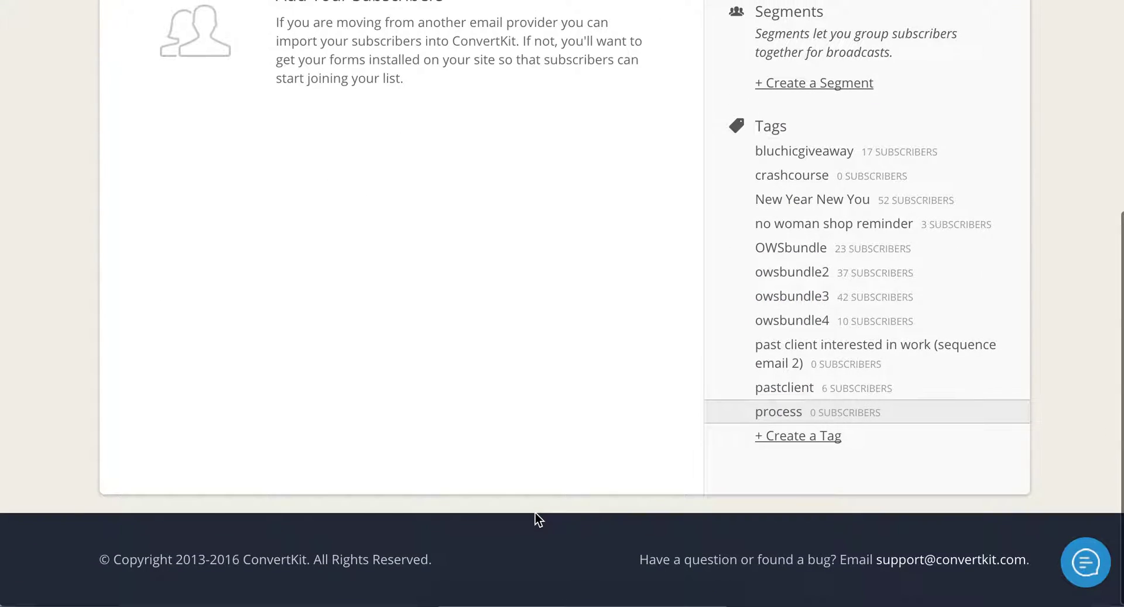
click(782, 416)
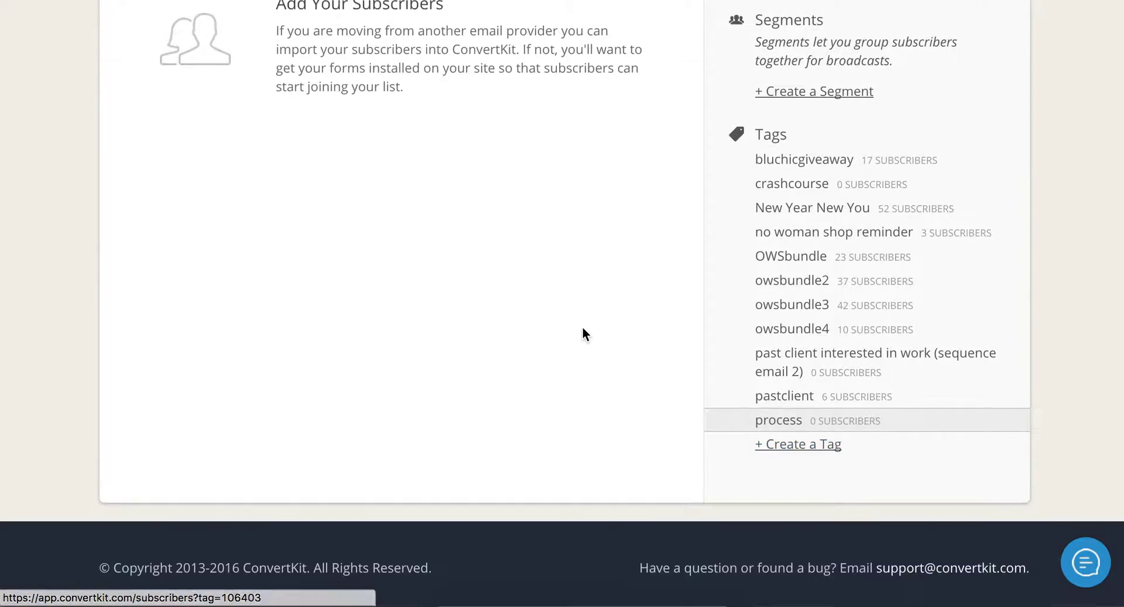
scroll(582, 334, down, 4)
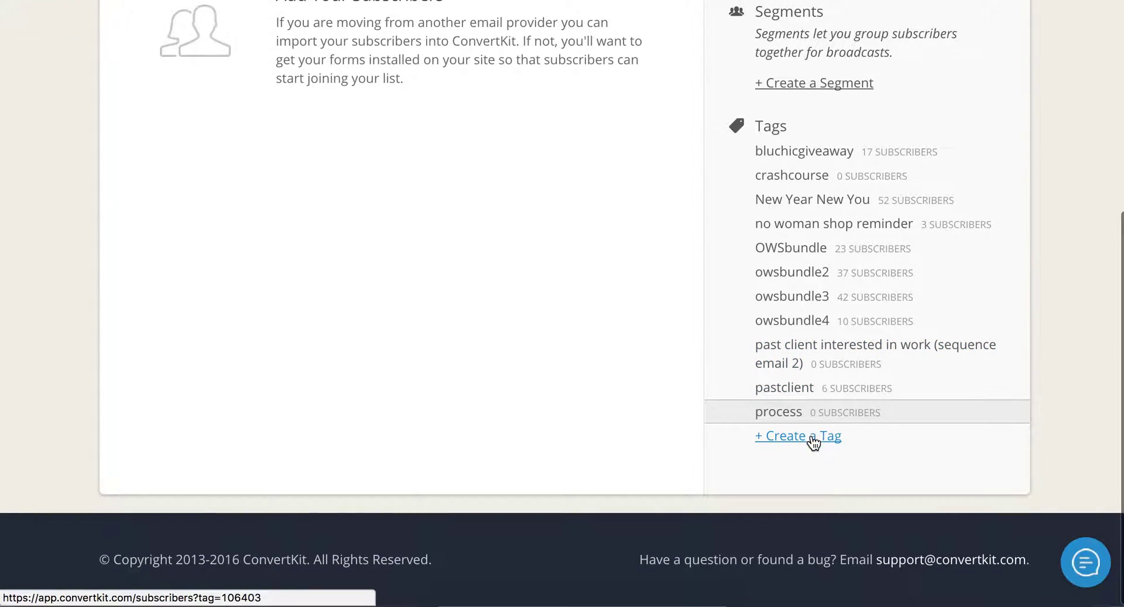
click(810, 436)
click(188, 190)
text(building)
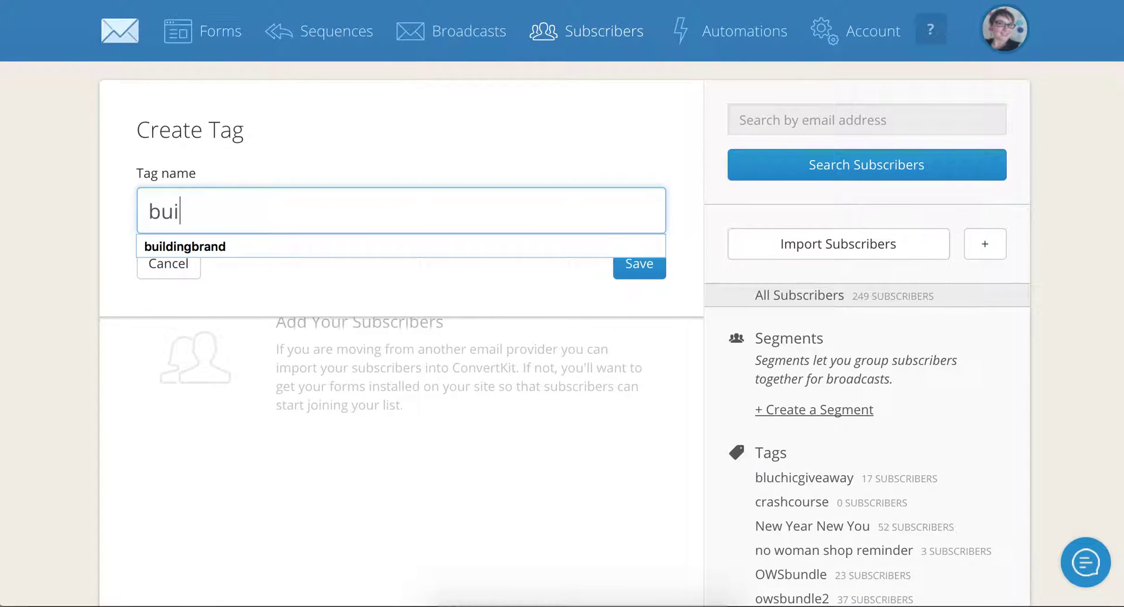
key(Return)
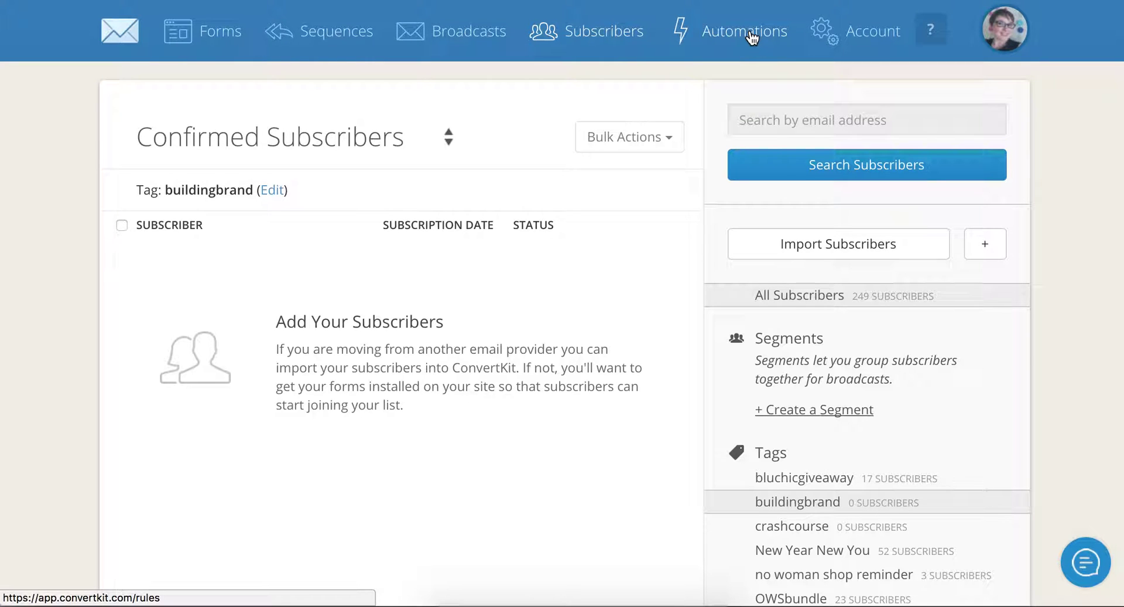
Start a new automation rule with a "Clicks a link" trigger and name the link "building brand opt in".
click(729, 30)
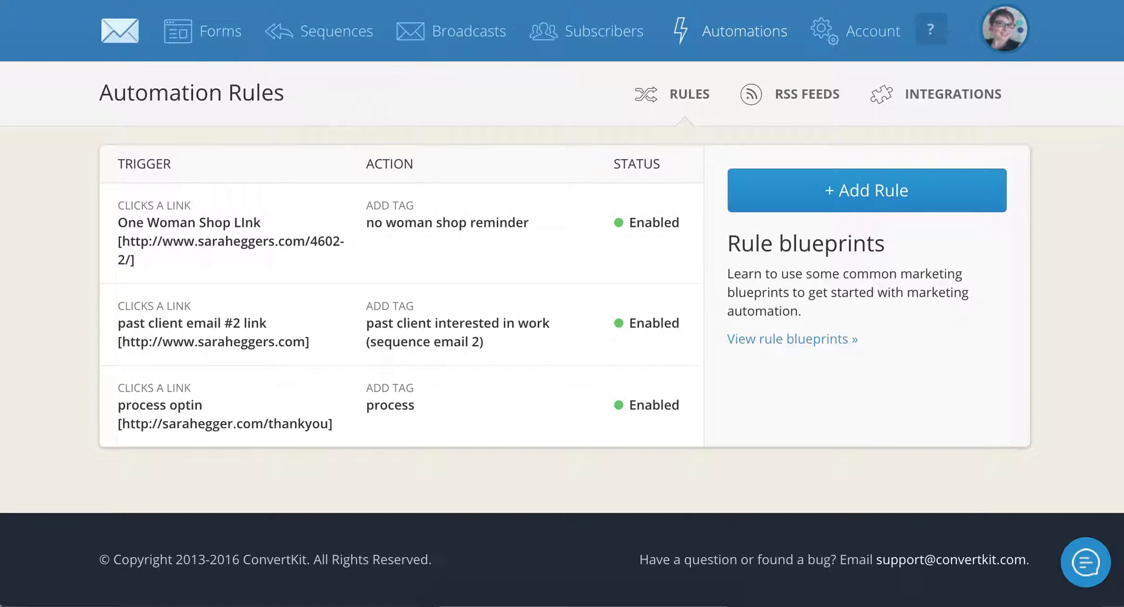
click(901, 202)
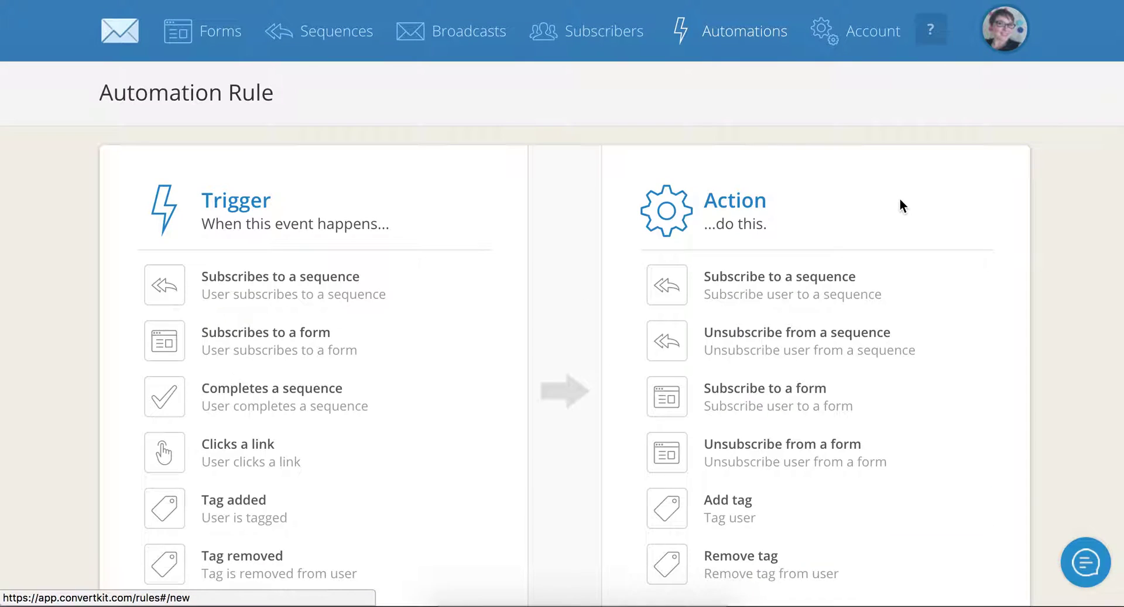
scroll(579, 460, down, 3)
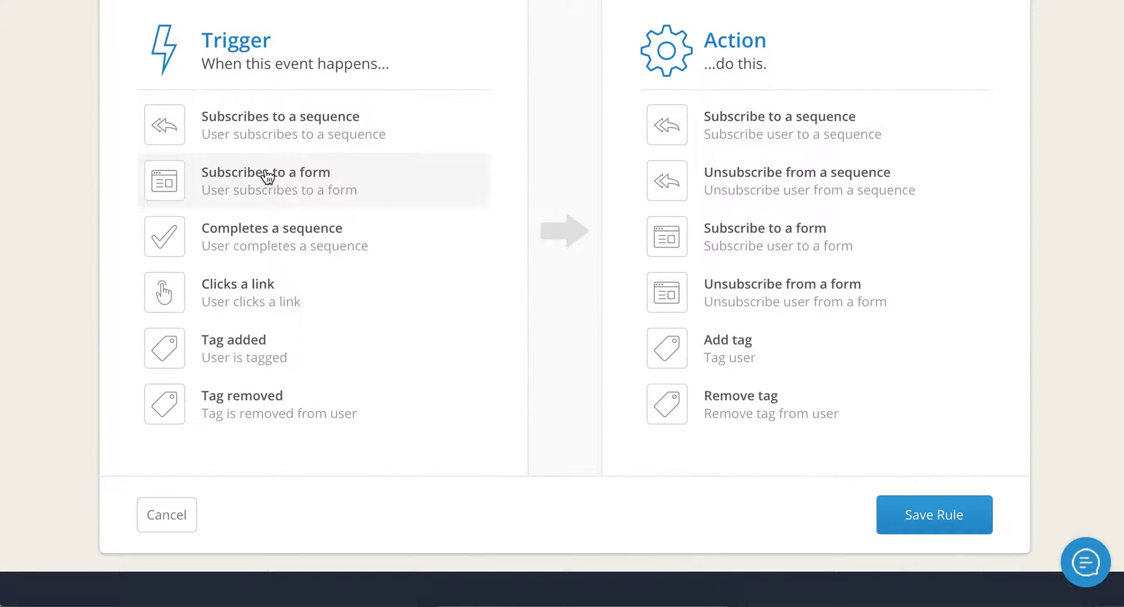
click(265, 291)
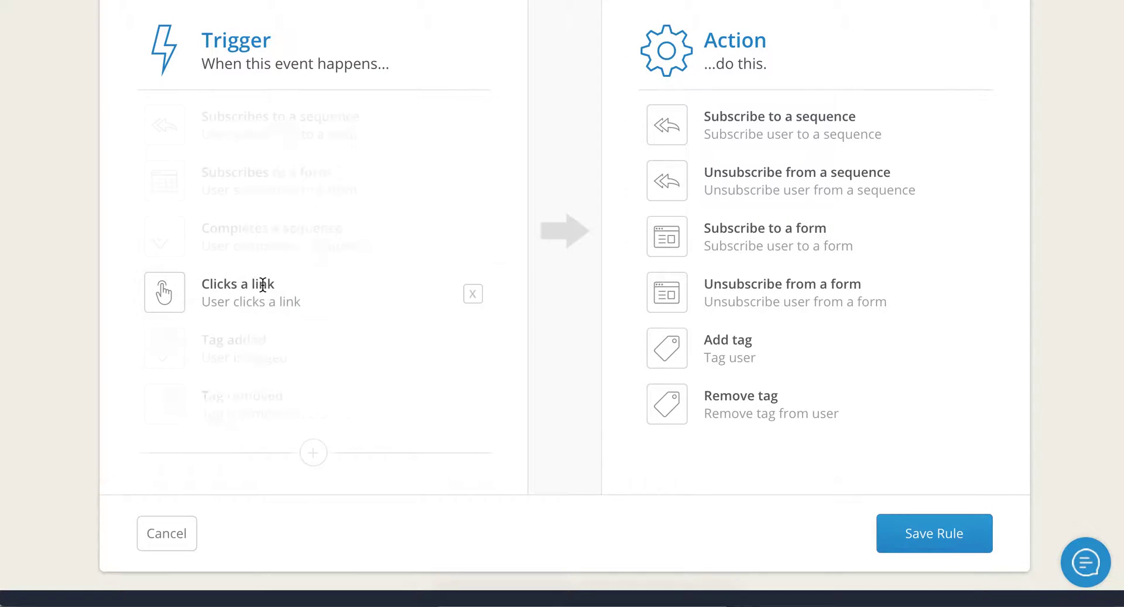
click(227, 201)
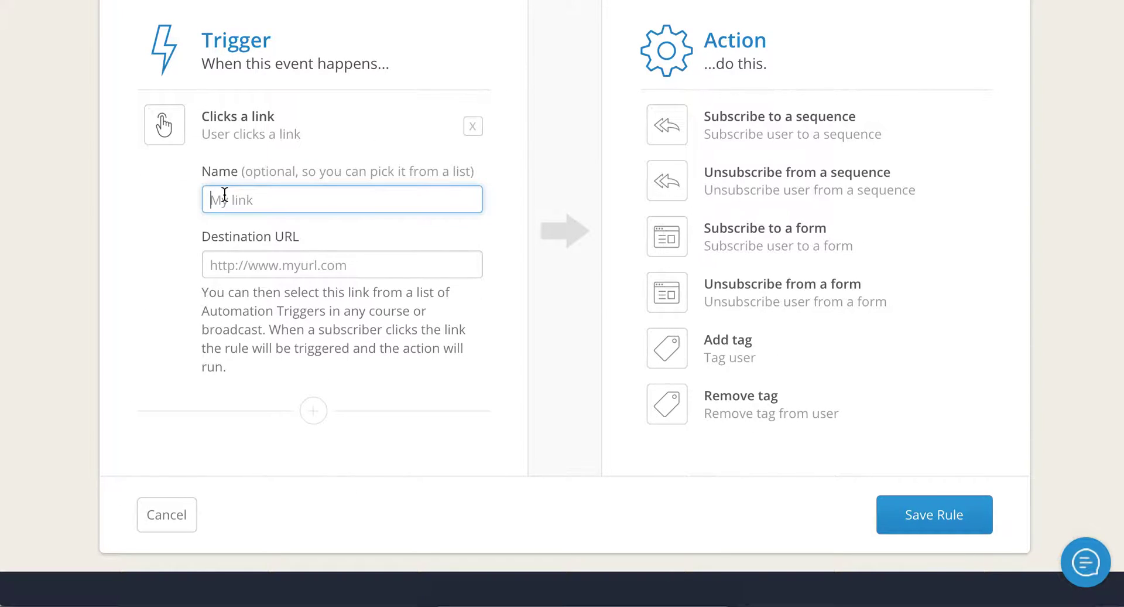
text(building bran)
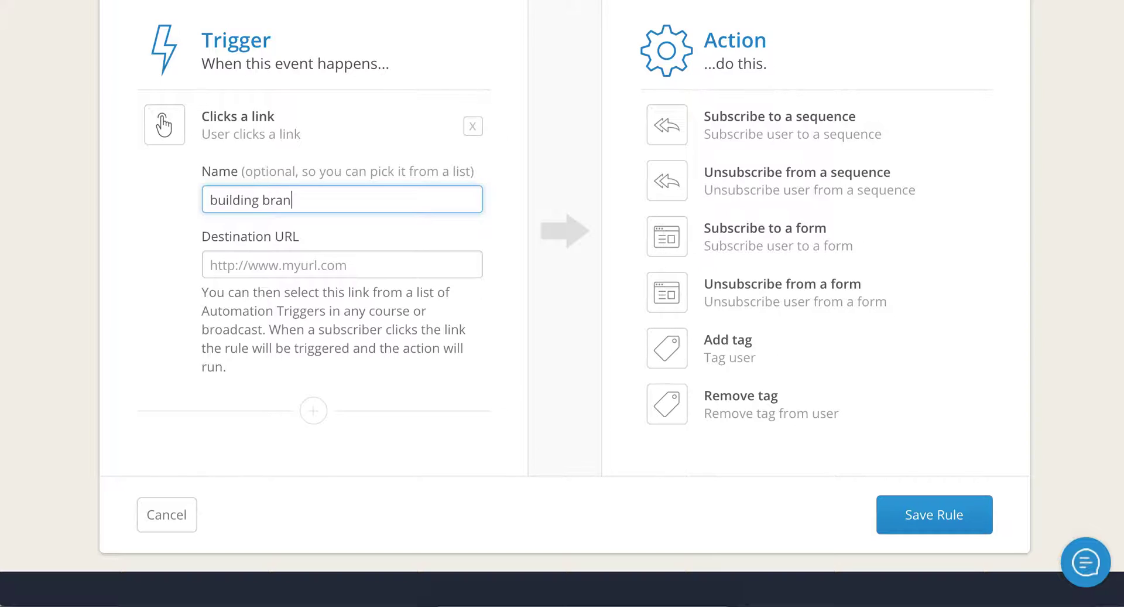
text(d opt in)
click(273, 262)
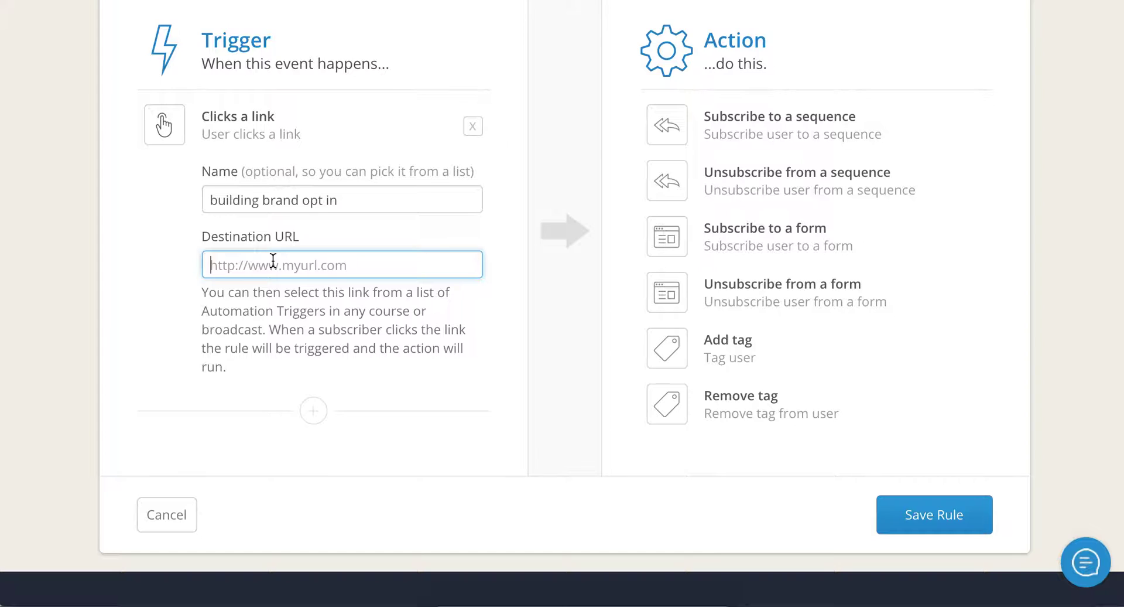
text(http:)
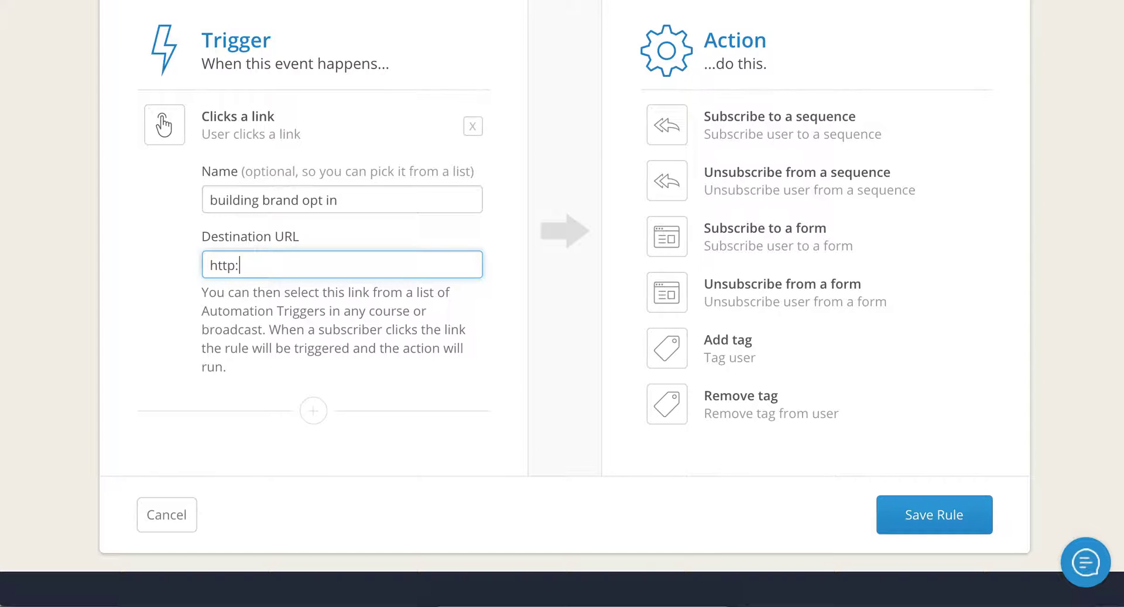
text(//saraheggers.com/thankyou)
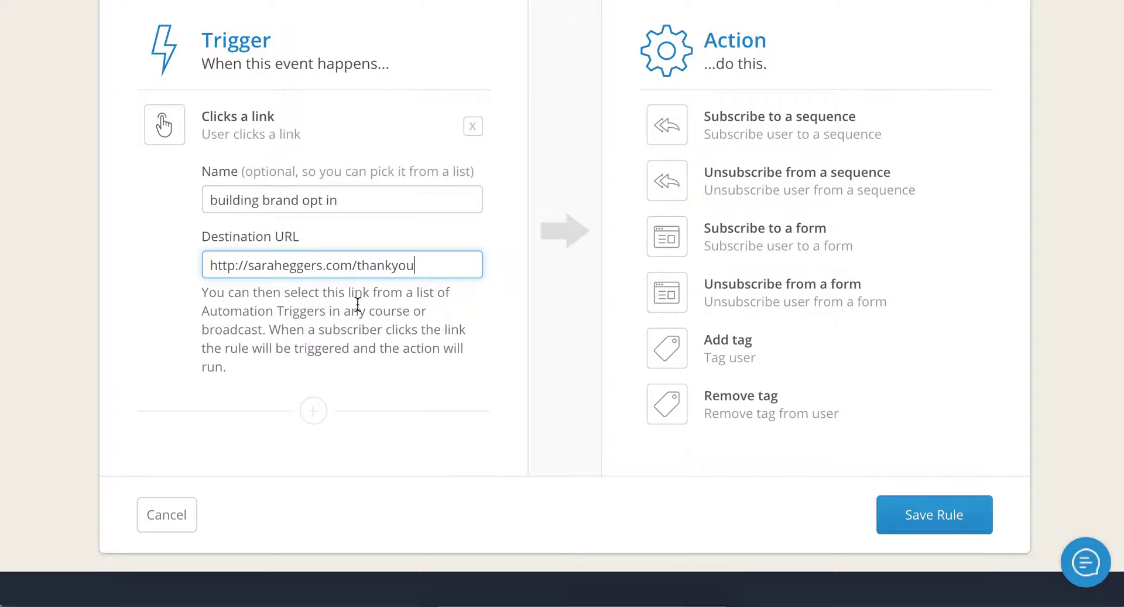
click(296, 267)
click(341, 206)
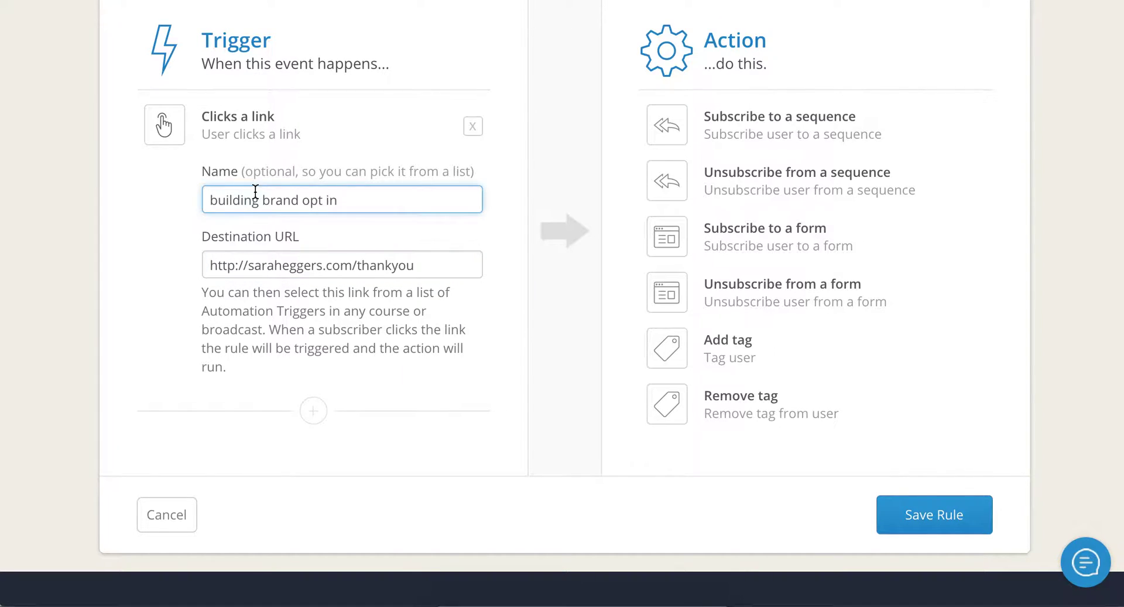
click(284, 271)
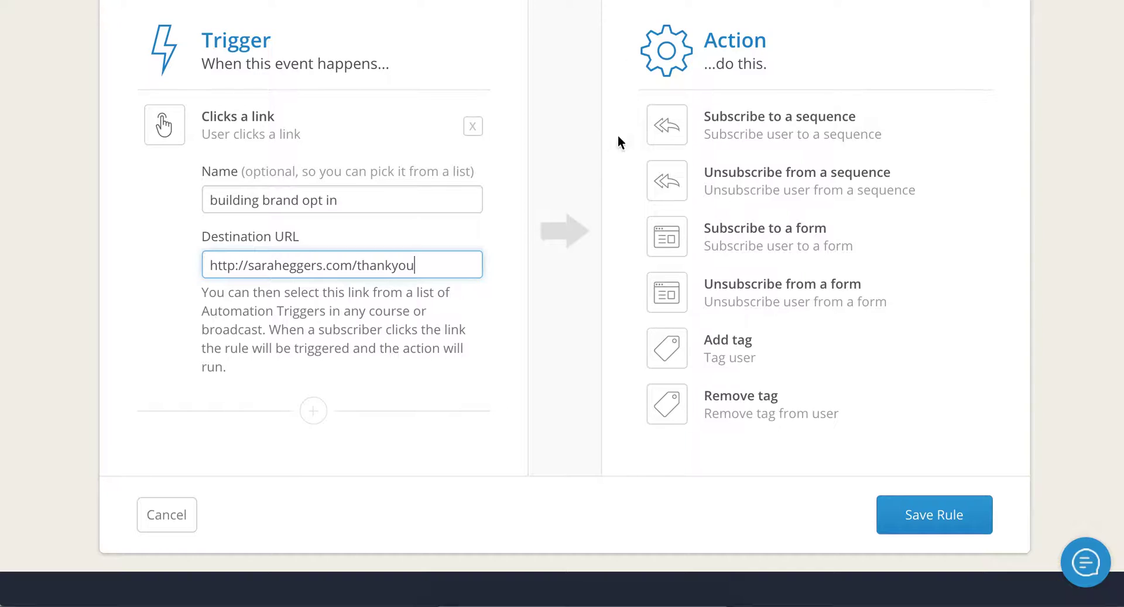
Set the rule's action to add the buildingbrand tag and save the rule.
click(745, 356)
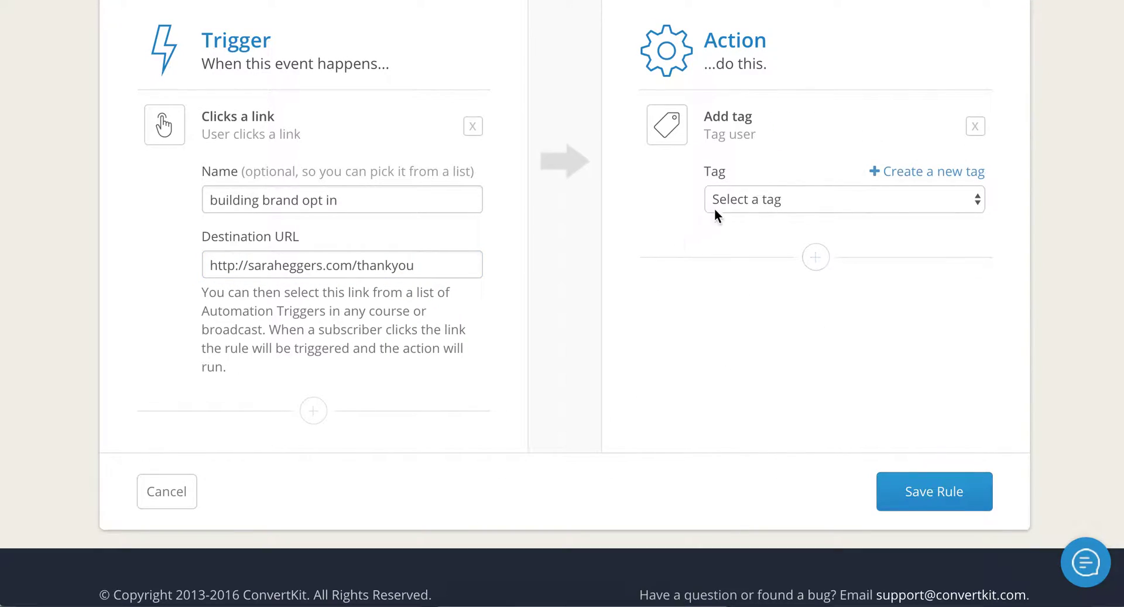
click(750, 200)
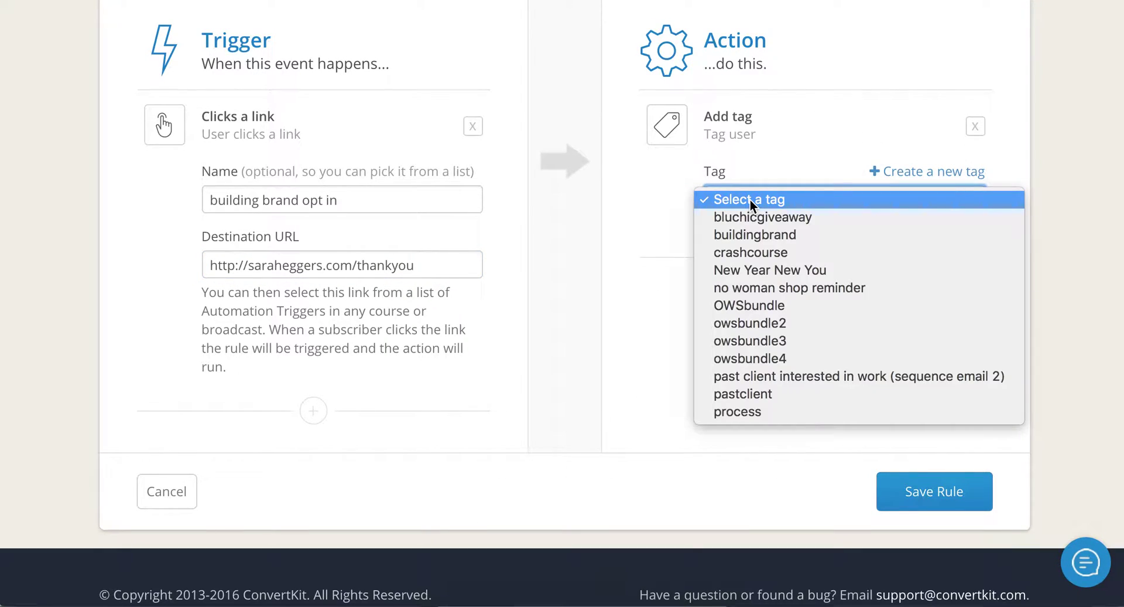
click(750, 235)
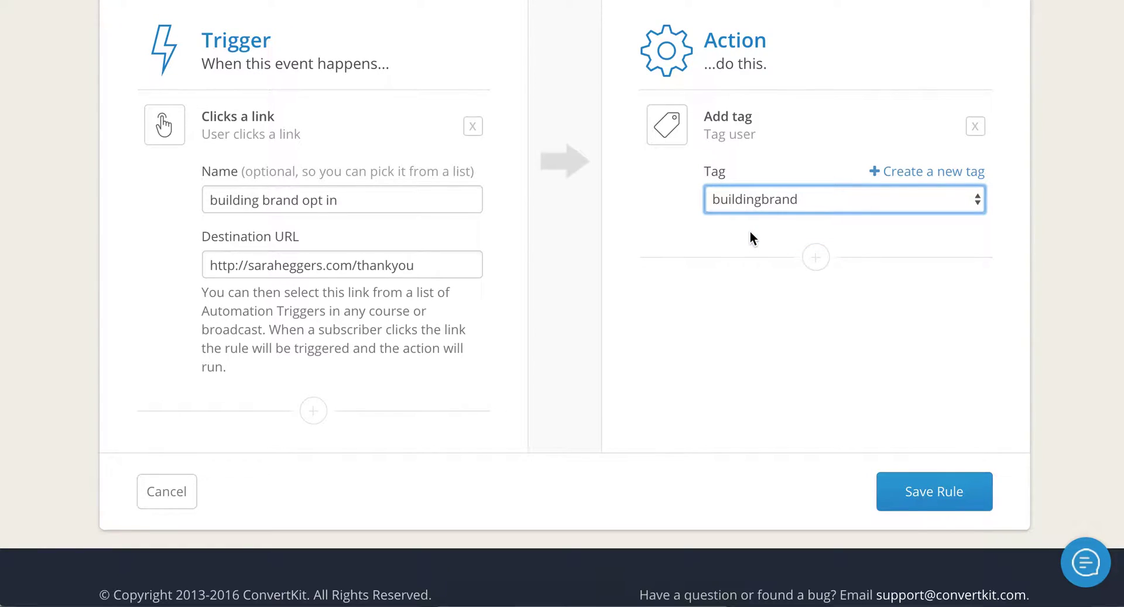
click(954, 495)
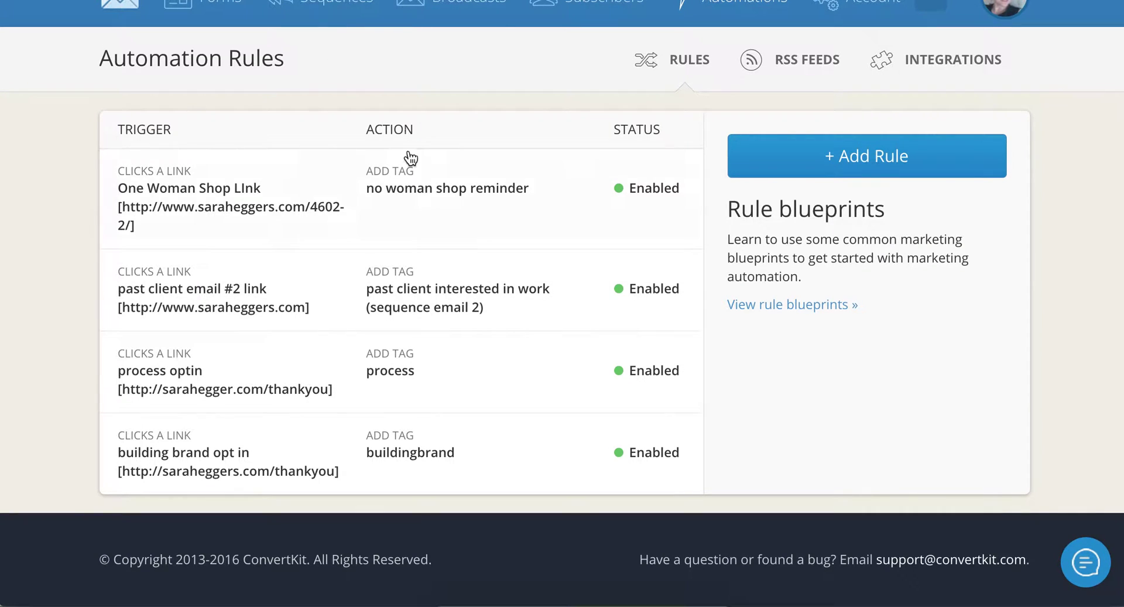
In the "SUPER DUPER AWESOME SUBJECT" broadcast draft, link the third bullet about streamlining and processes to the "process optin" link trigger.
scroll(505, 69, up, 1)
click(458, 27)
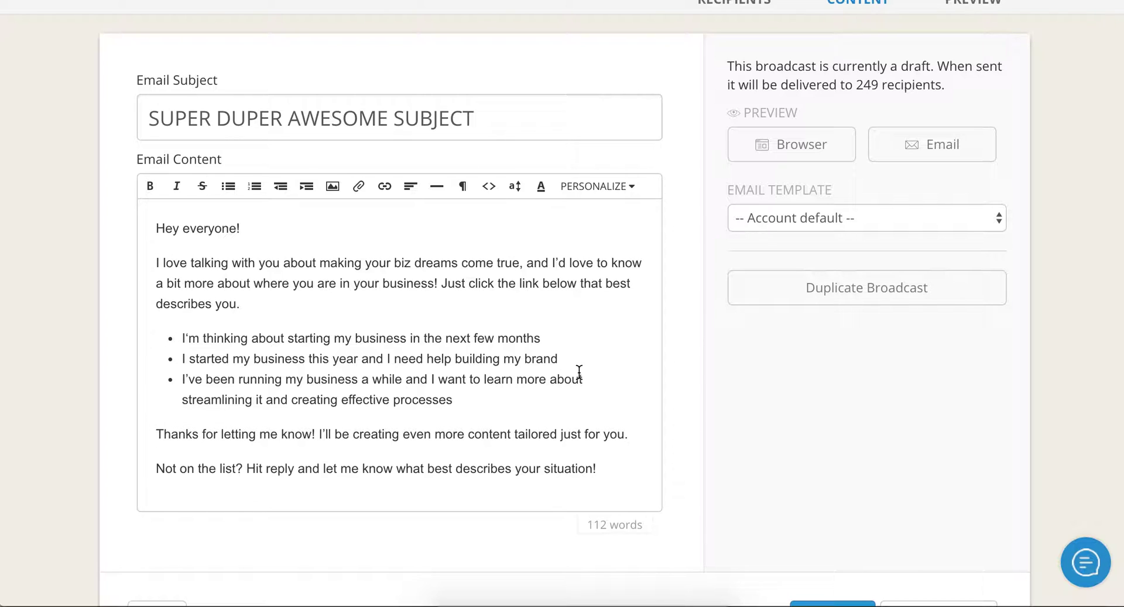
drag(459, 399, 181, 380)
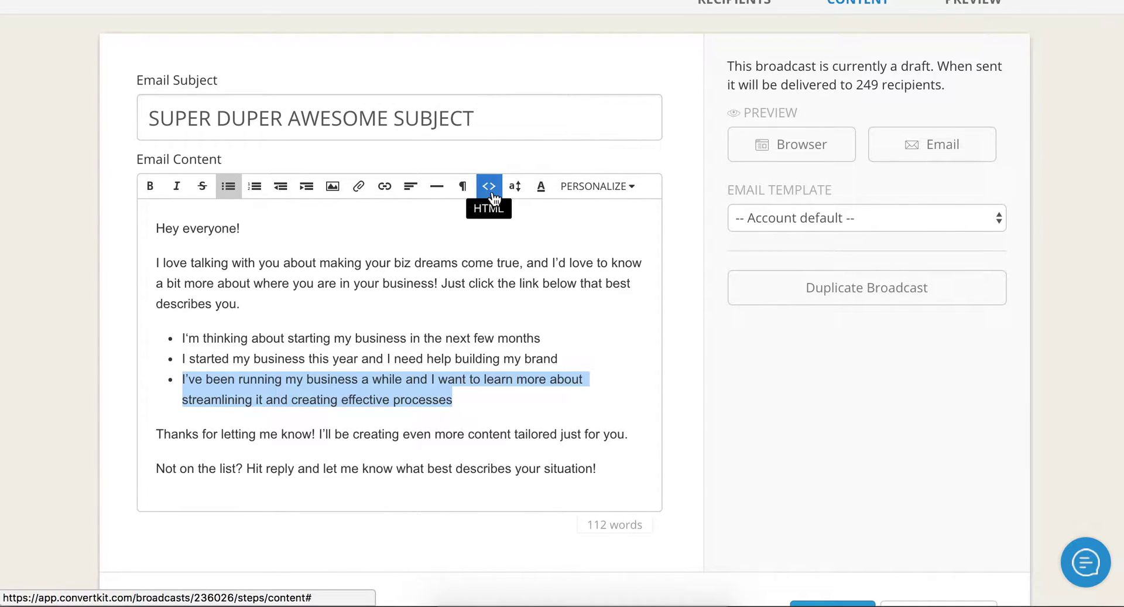
click(386, 190)
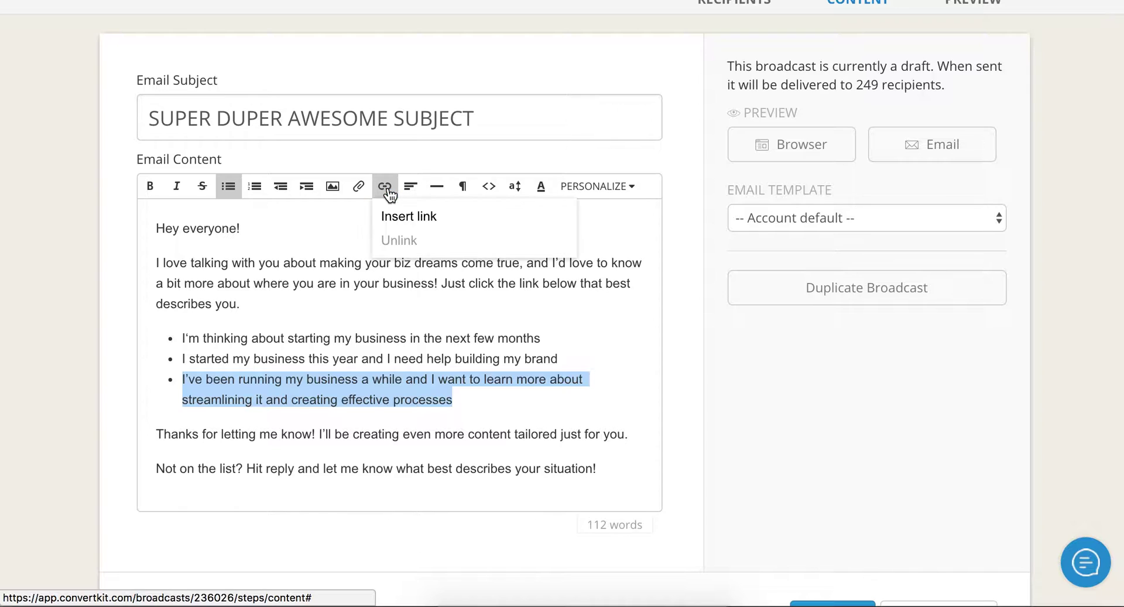
click(398, 216)
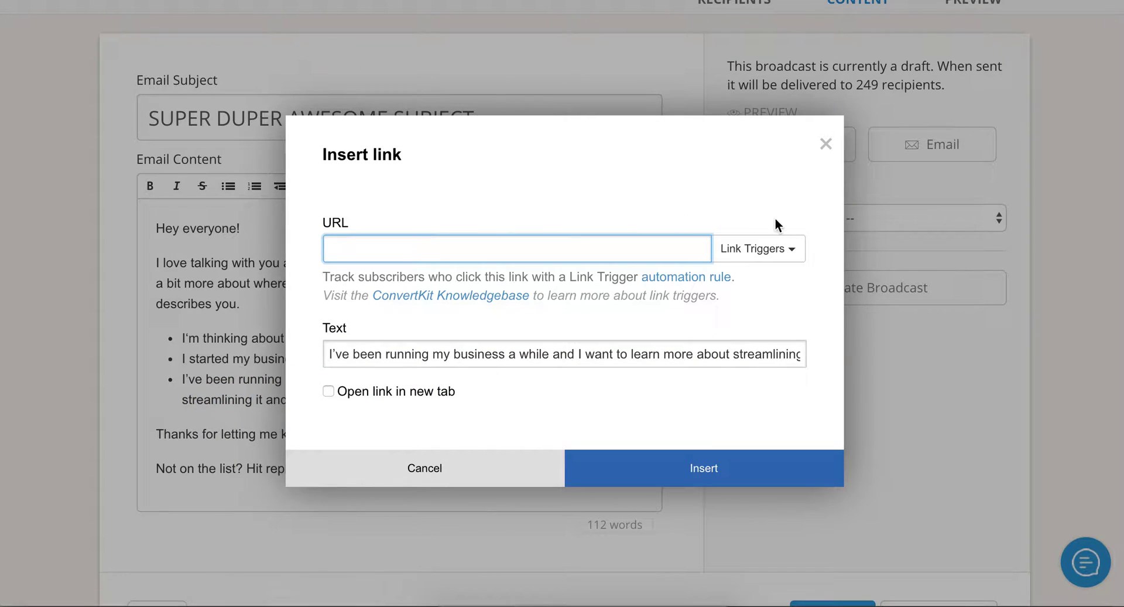
click(790, 253)
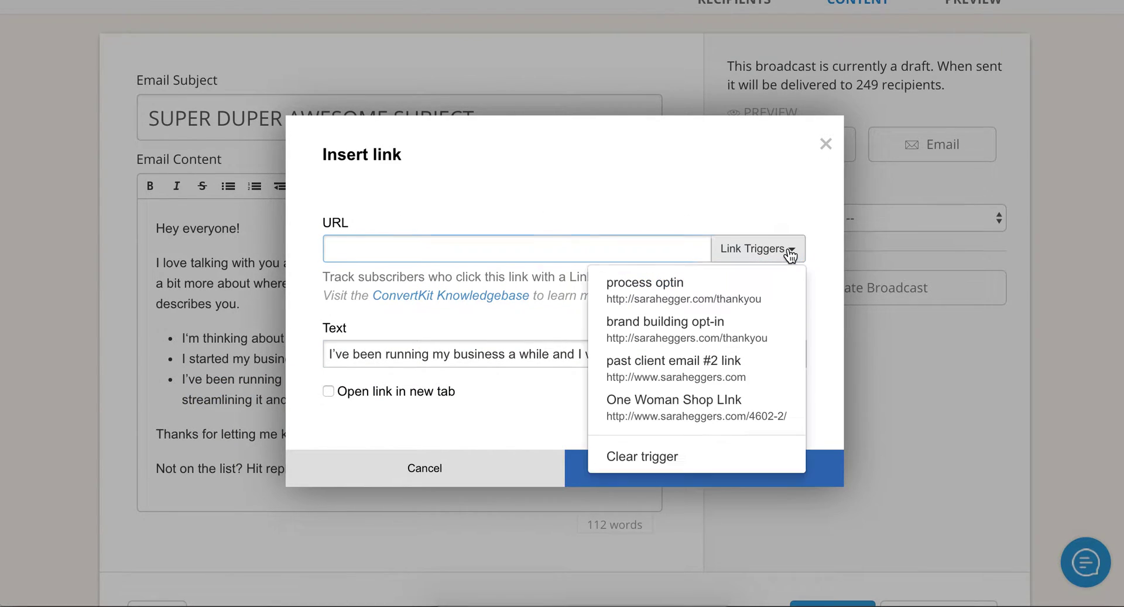
click(720, 306)
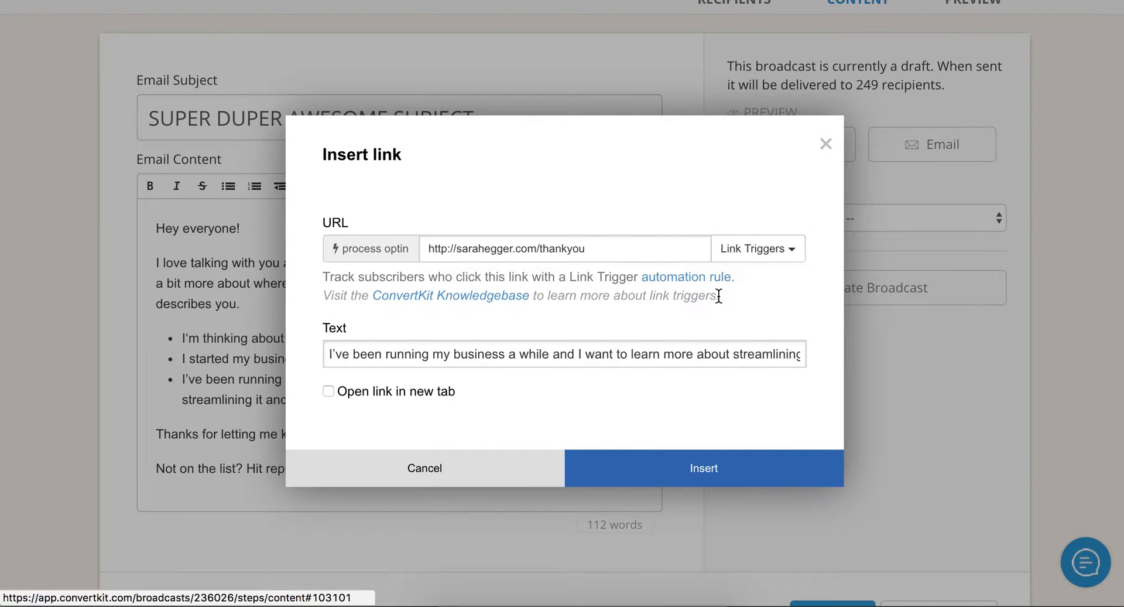
click(731, 479)
click(545, 415)
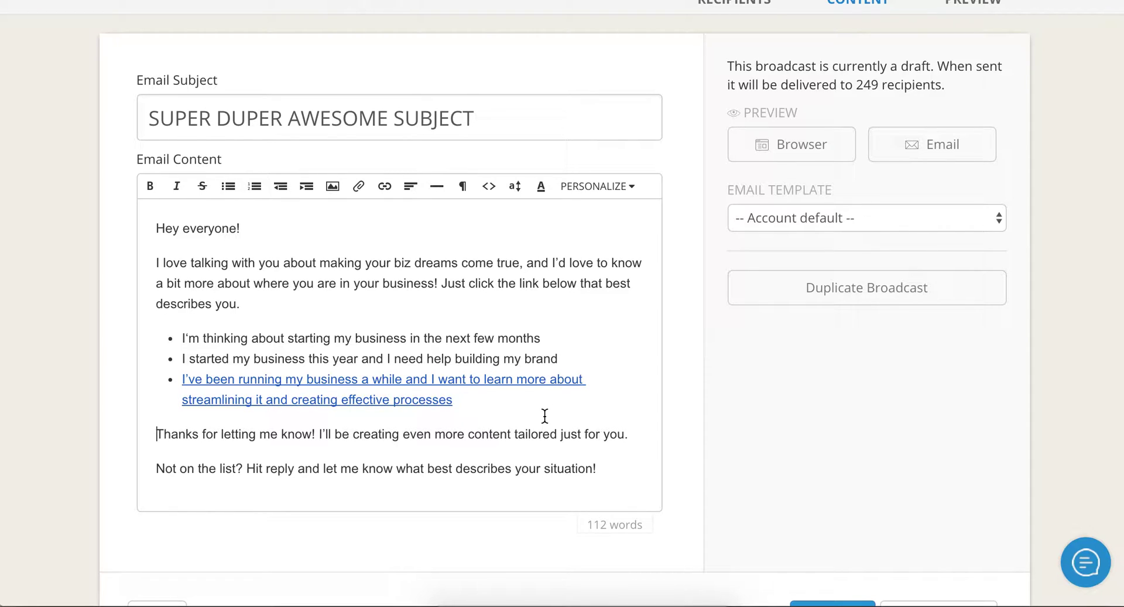
drag(182, 337, 567, 343)
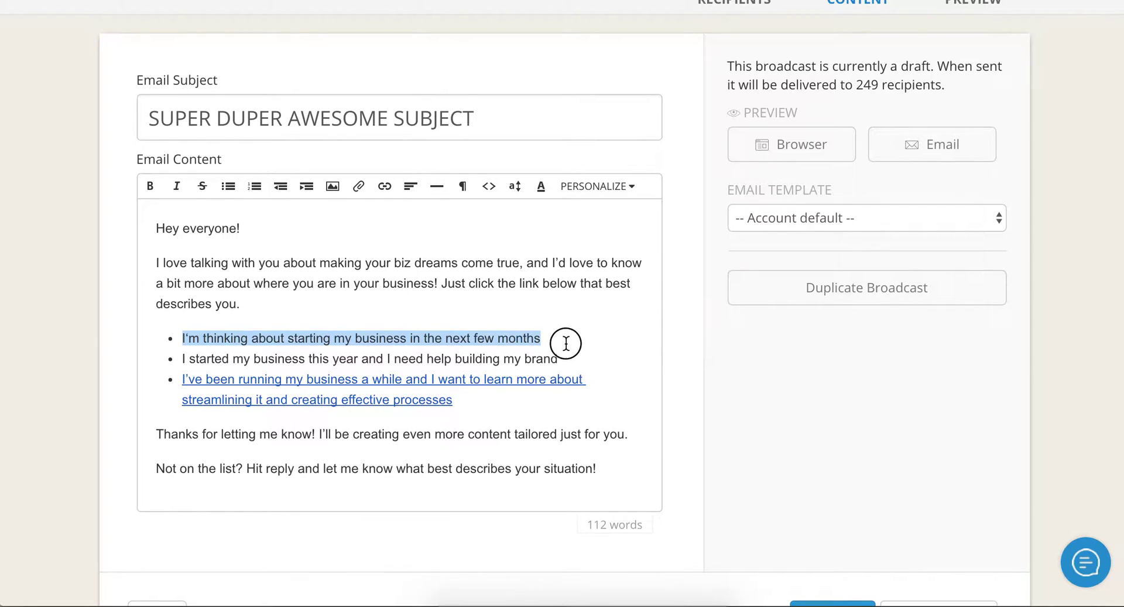
drag(188, 358, 581, 359)
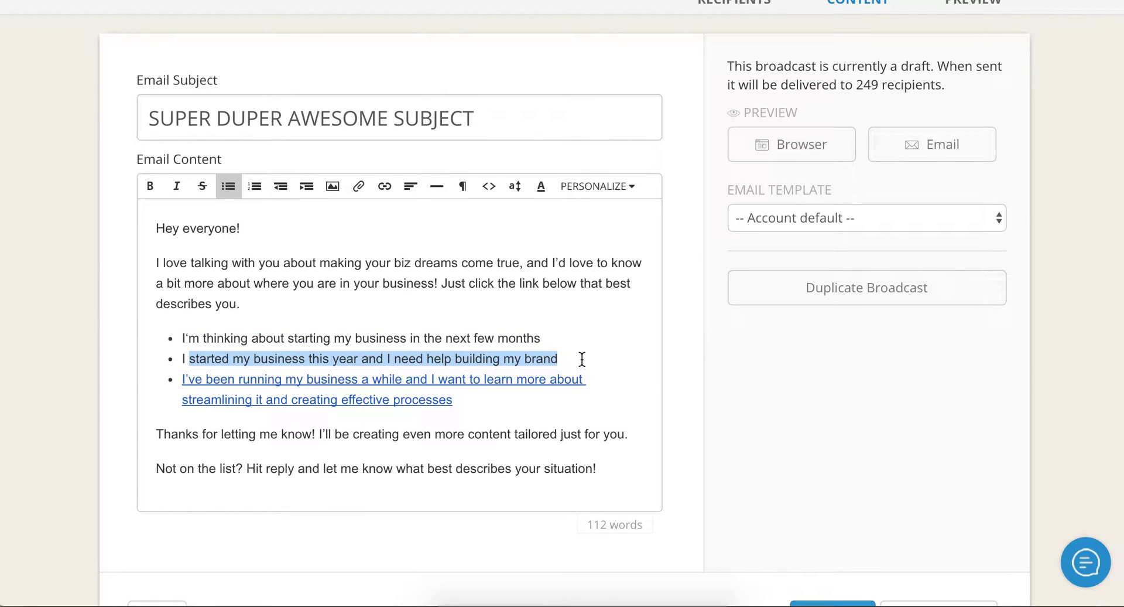
click(589, 360)
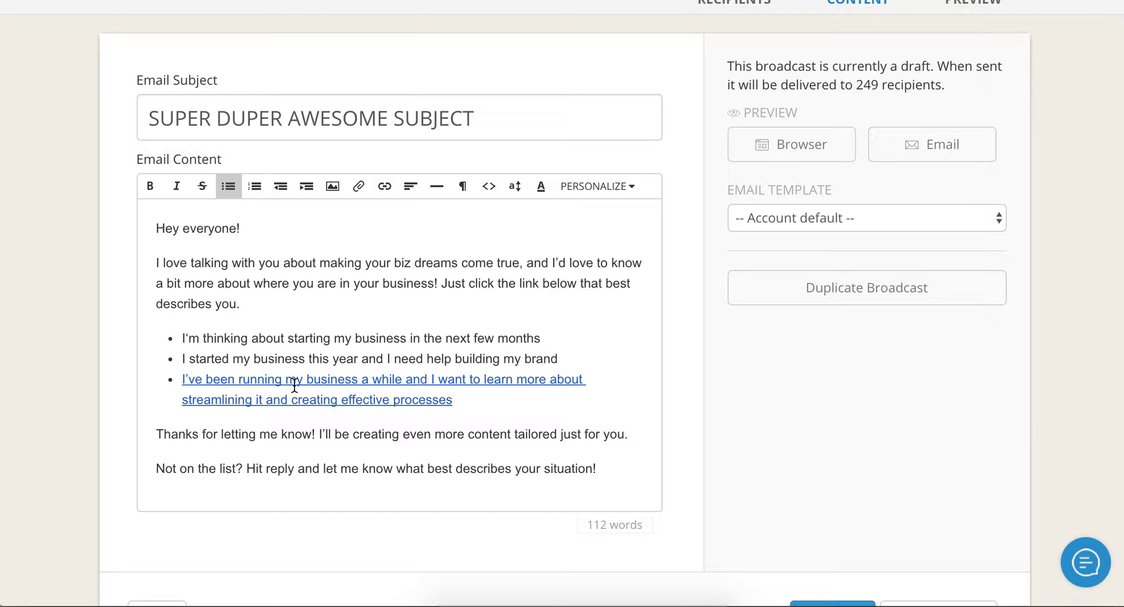
scroll(434, 458, down, 3)
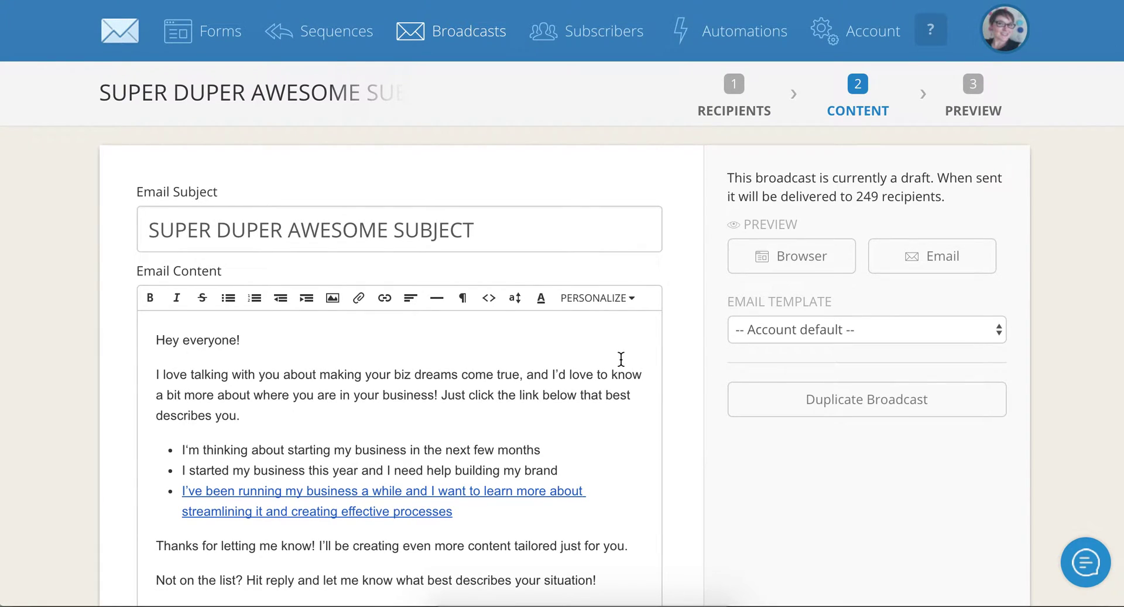
scroll(620, 359, down, 3)
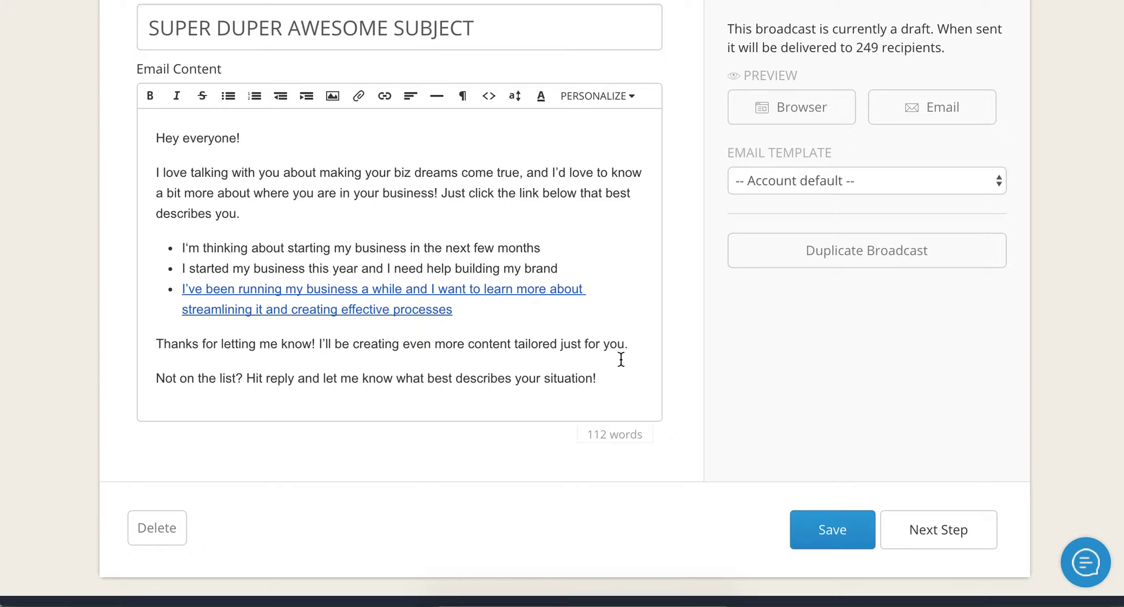